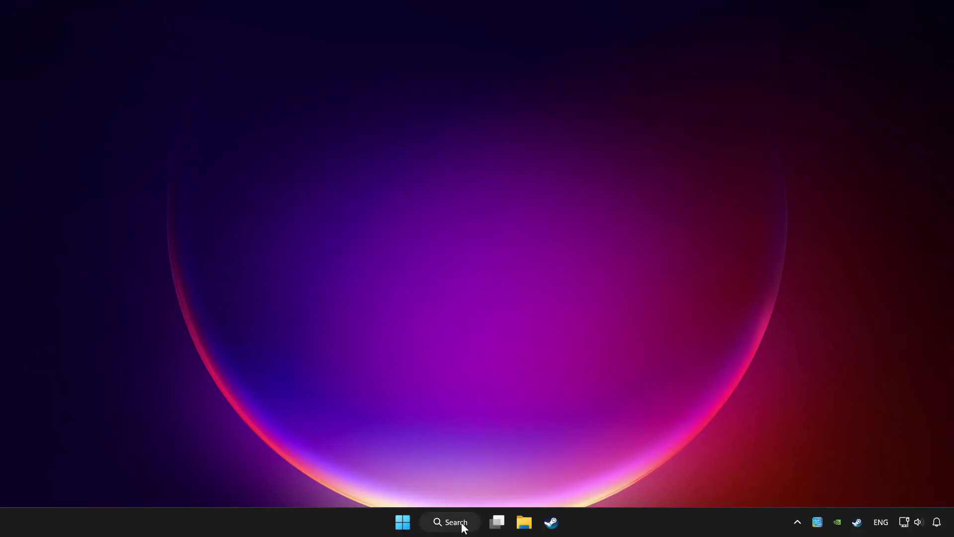
Search Windows for 'device manager' and launch the Device Manager best match.
left_click(457, 524)
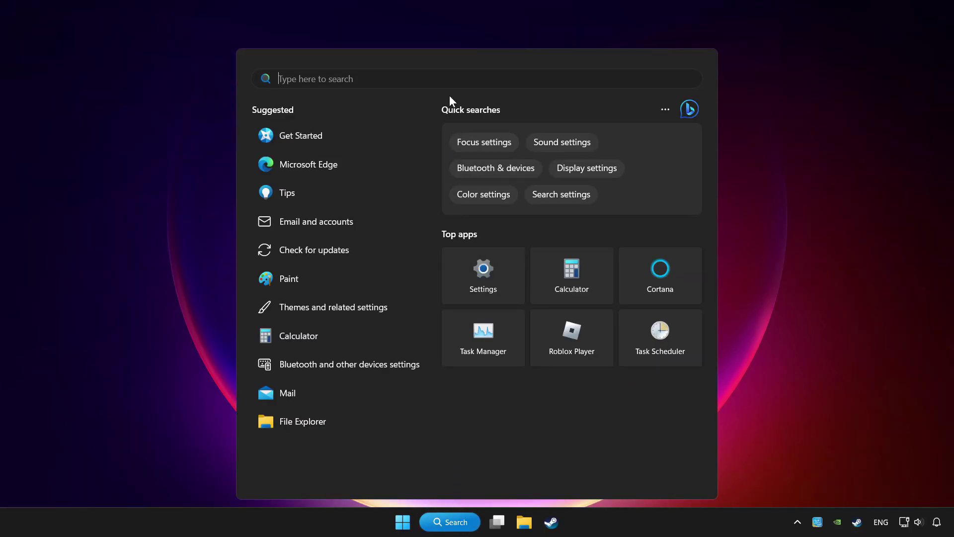
type("devic")
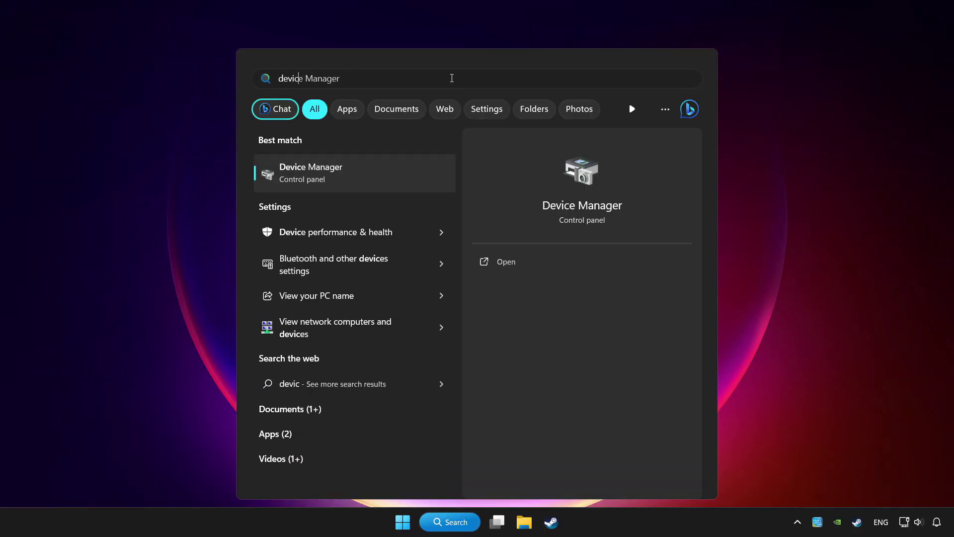
type("e manager")
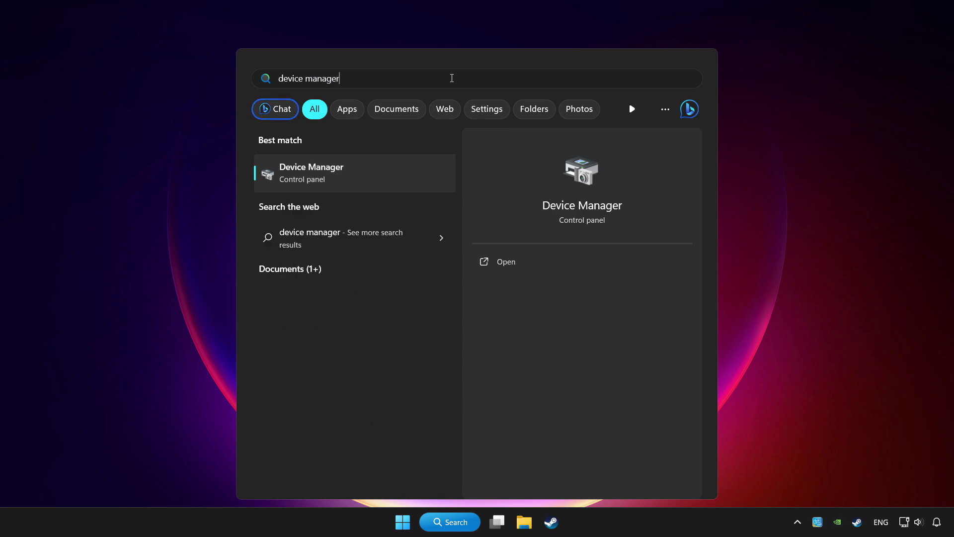
left_click(391, 175)
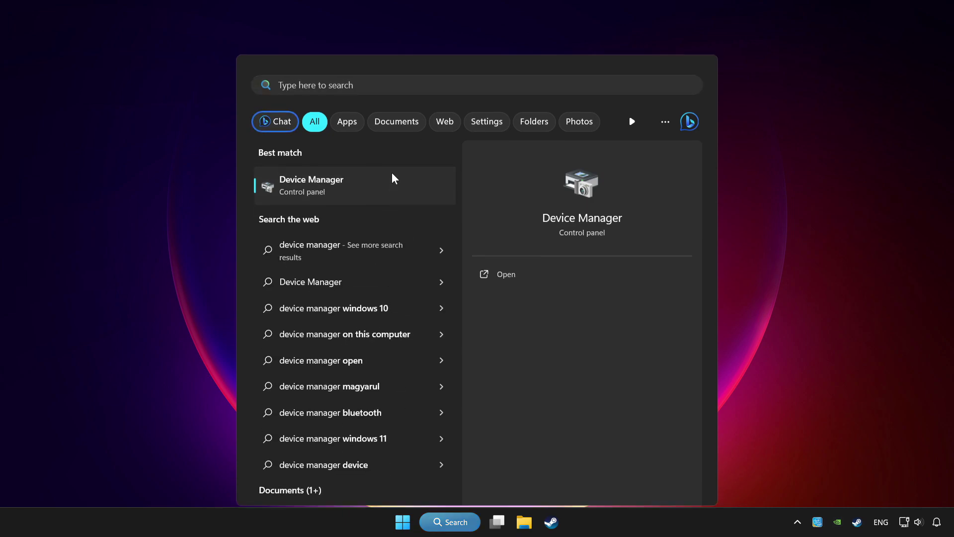
Under Xbox 360 Peripherals, run an automatic driver search for the Xbox 360 Controller for Windows.
left_click_drag(354, 45, 542, 98)
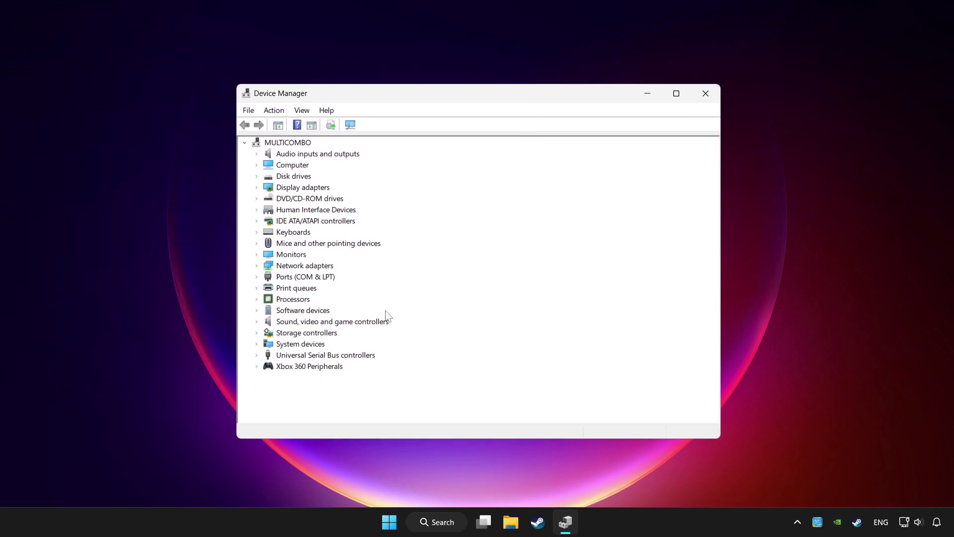
left_click(309, 367)
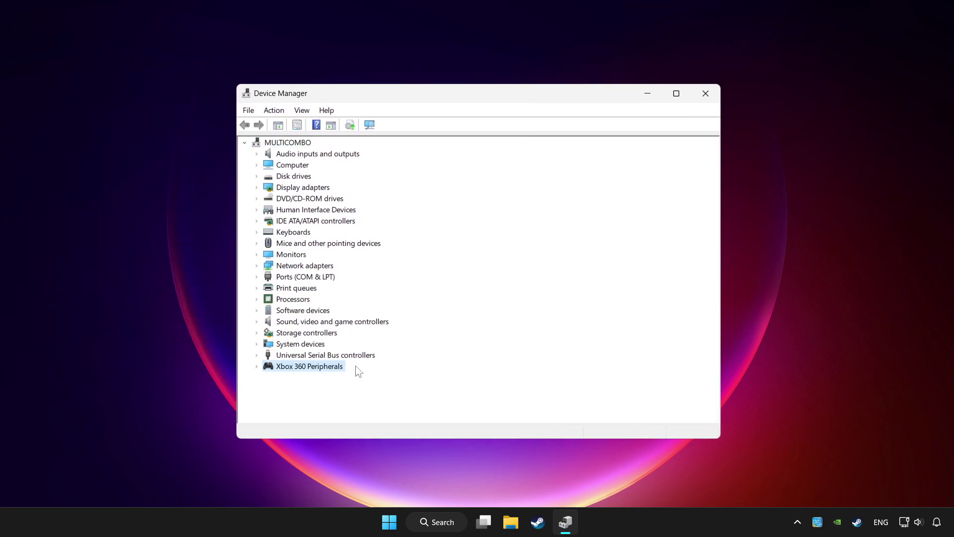
left_click(257, 365)
left_click(303, 378)
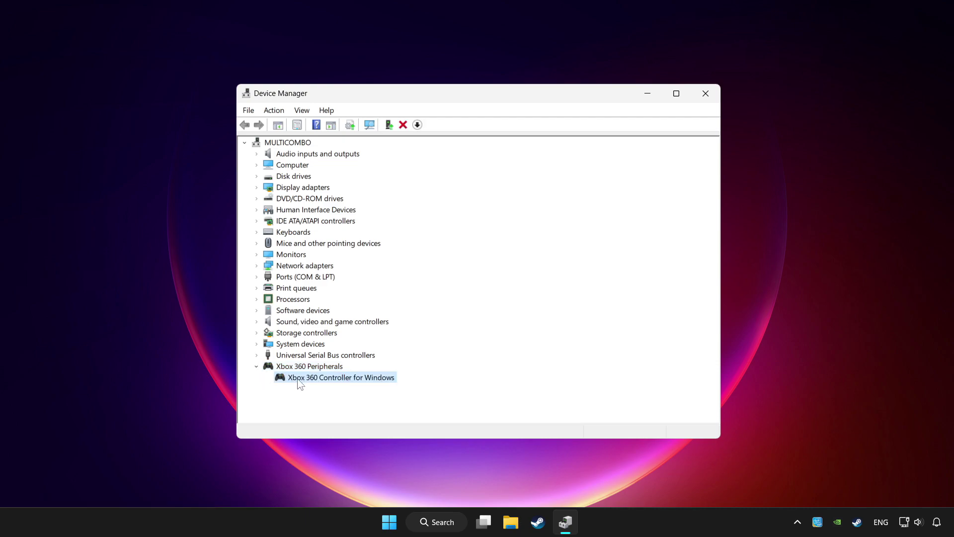
right_click(340, 384)
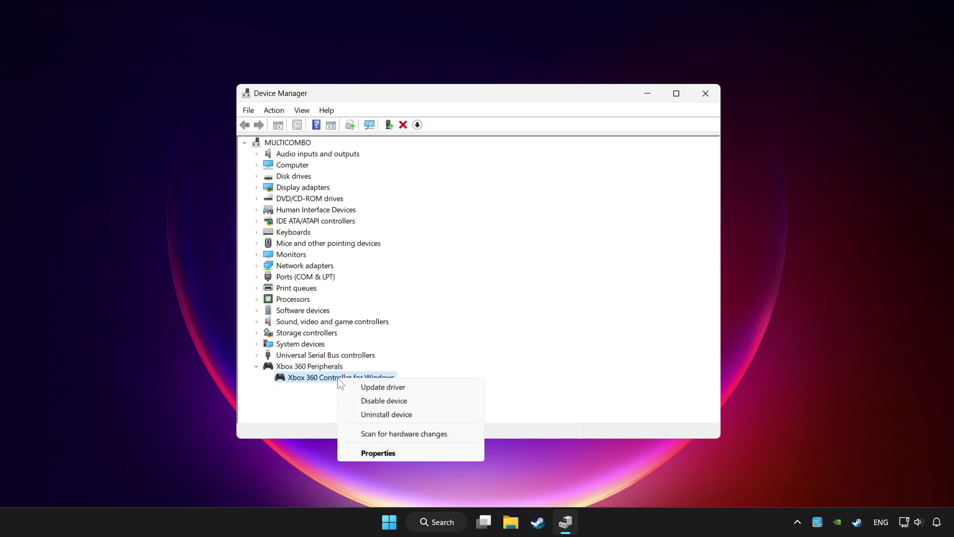
left_click(429, 388)
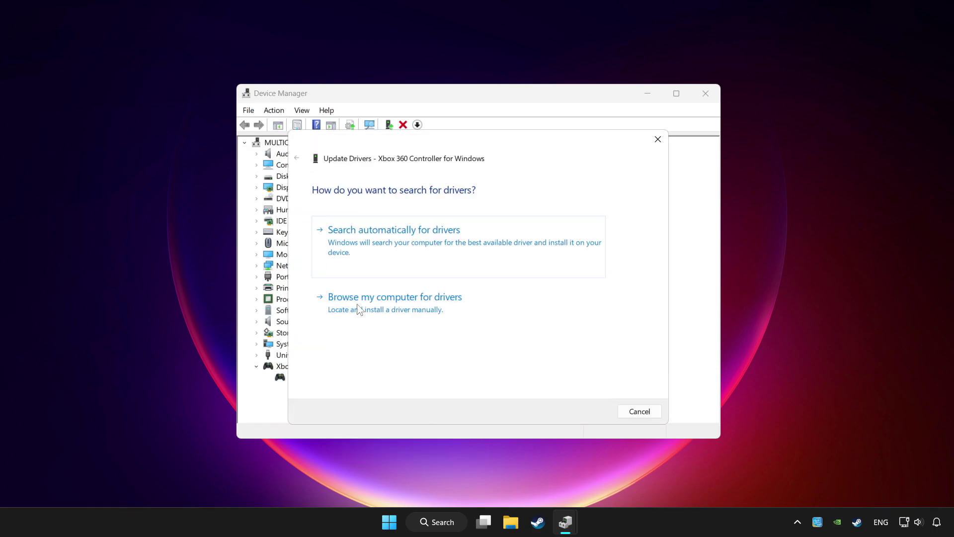
left_click(425, 244)
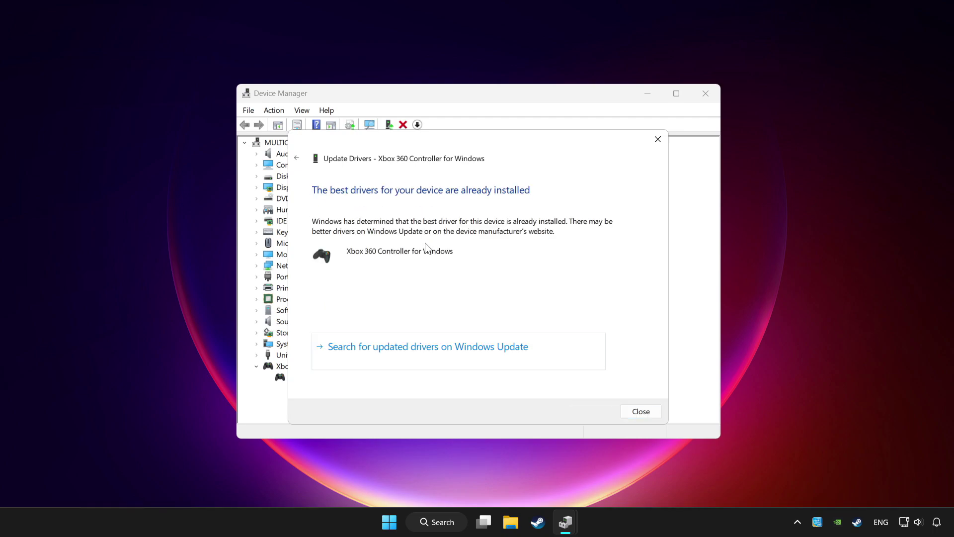
Close the driver search result and disable the Xbox 360 controller, confirming with Yes.
left_click(641, 412)
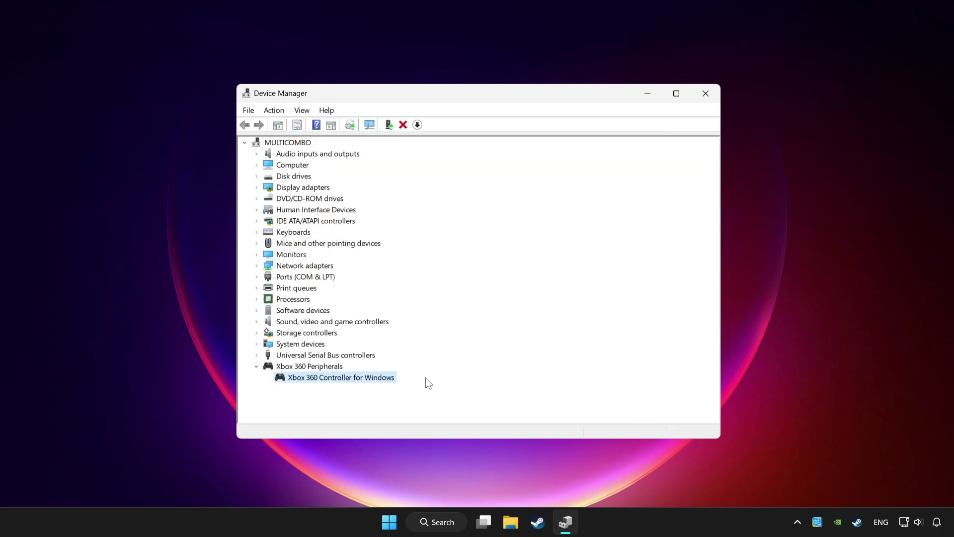
right_click(348, 381)
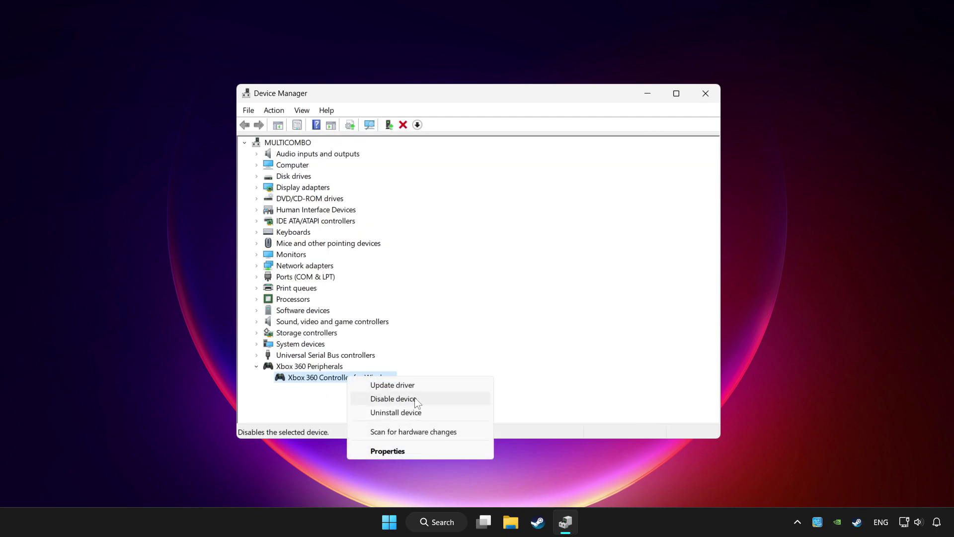
left_click(395, 399)
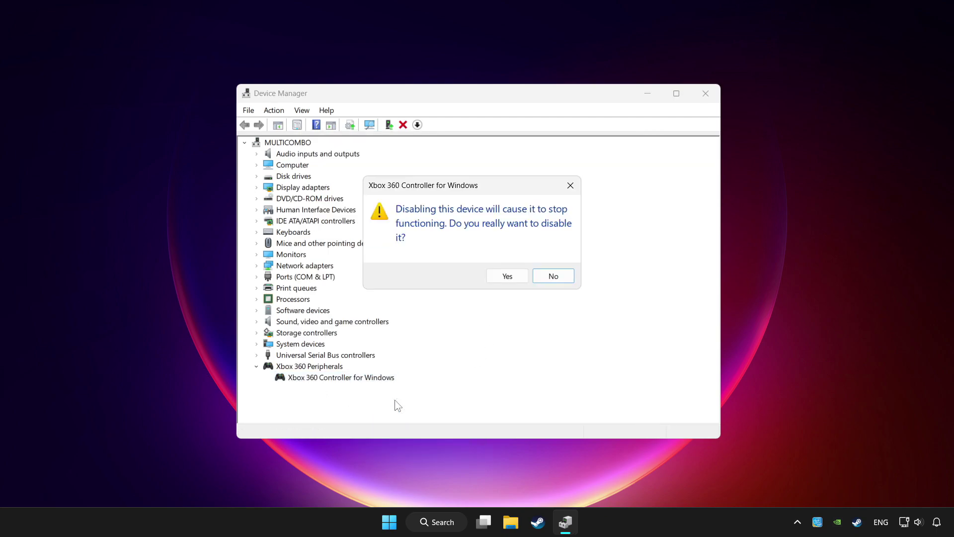
left_click(499, 278)
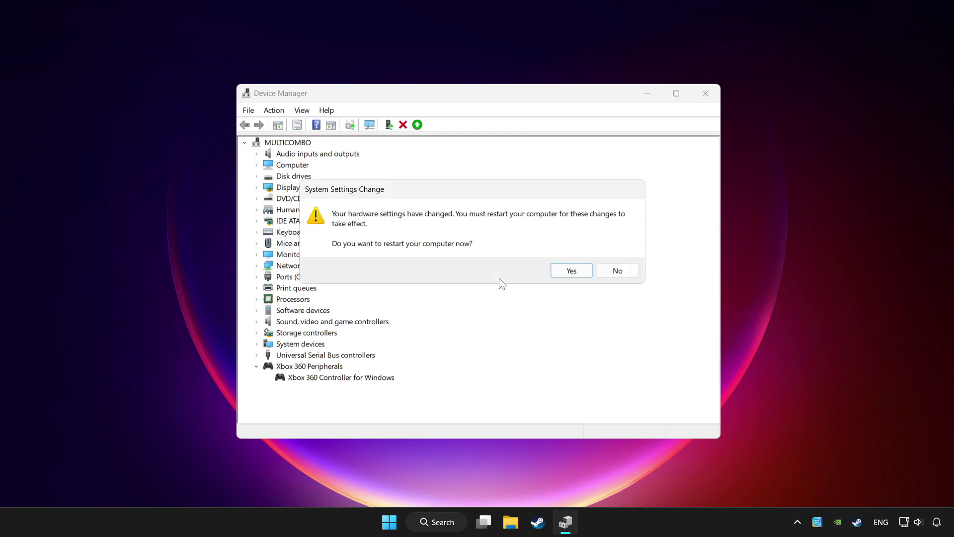
Dismiss the restart prompt and re-enable the Xbox 360 controller in Device Manager.
left_click(581, 275)
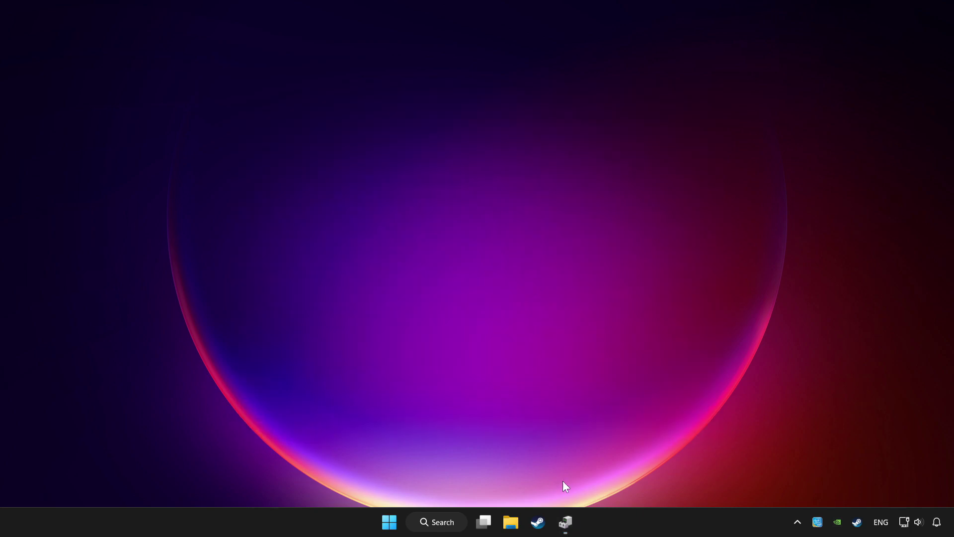
left_click(567, 523)
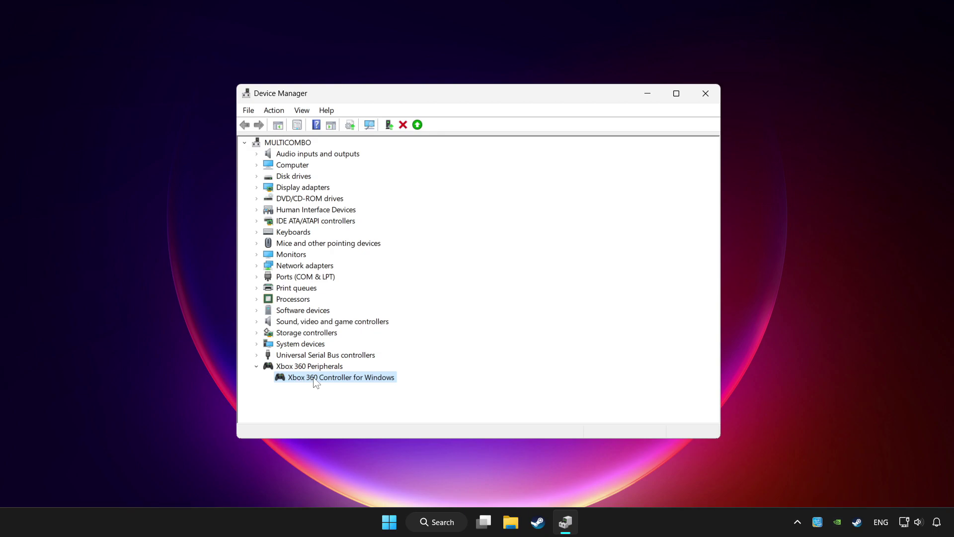
right_click(341, 379)
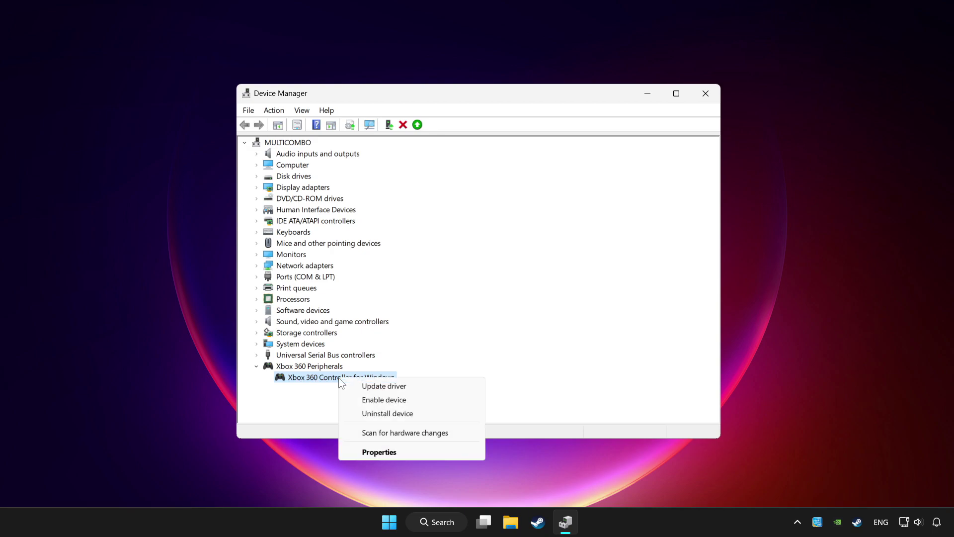
left_click(401, 407)
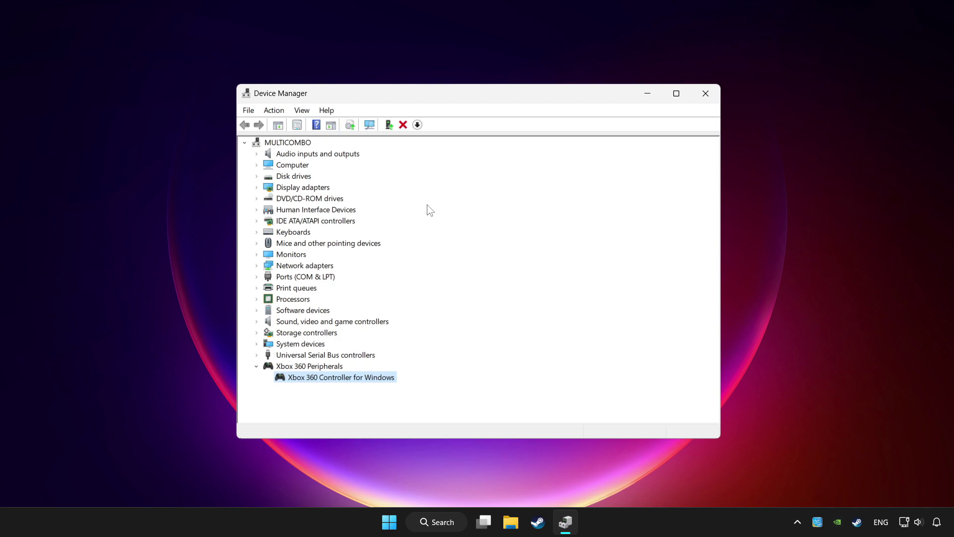
Close Device Manager and start a Windows search for 'controller'.
left_click(707, 93)
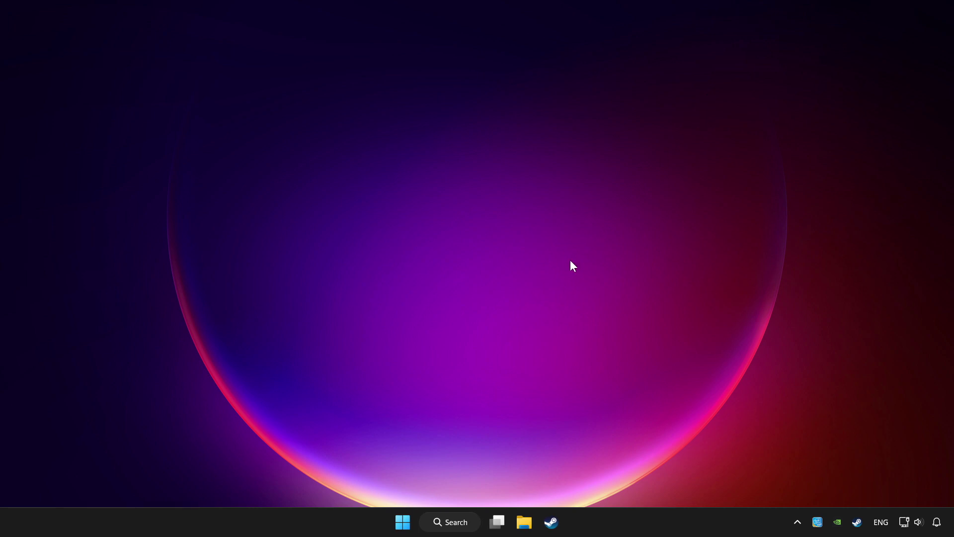
left_click(456, 523)
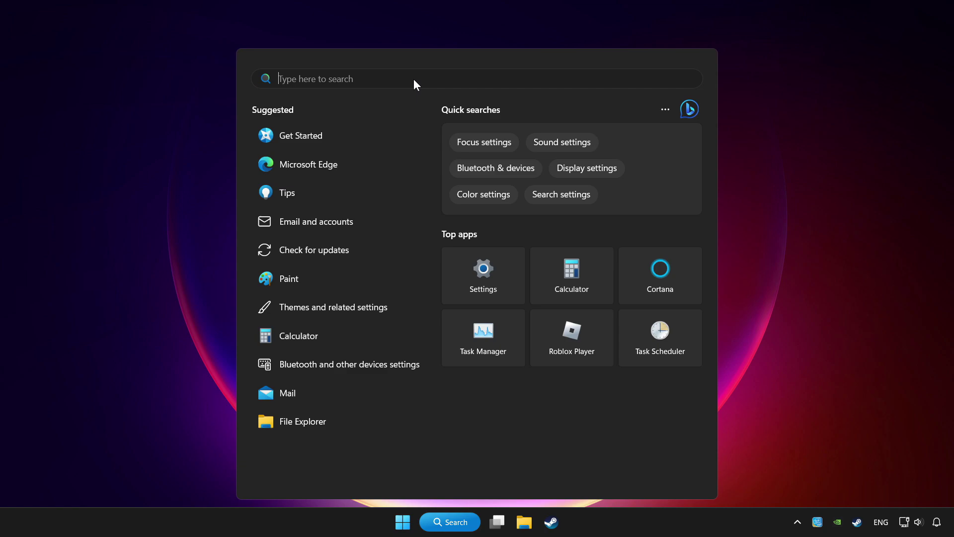
type("controller")
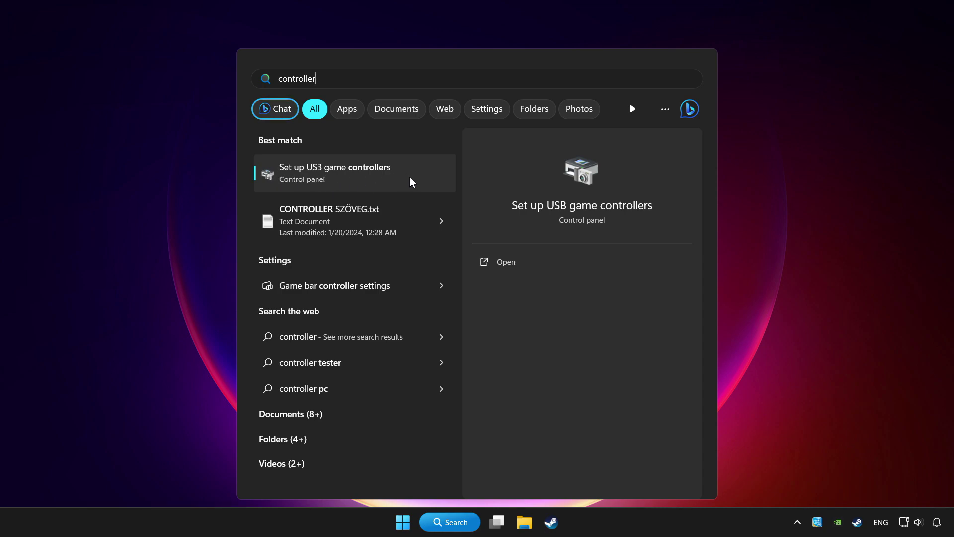
Open Set up USB game controllers and reset the Xbox 360 controller's settings to default.
left_click(427, 183)
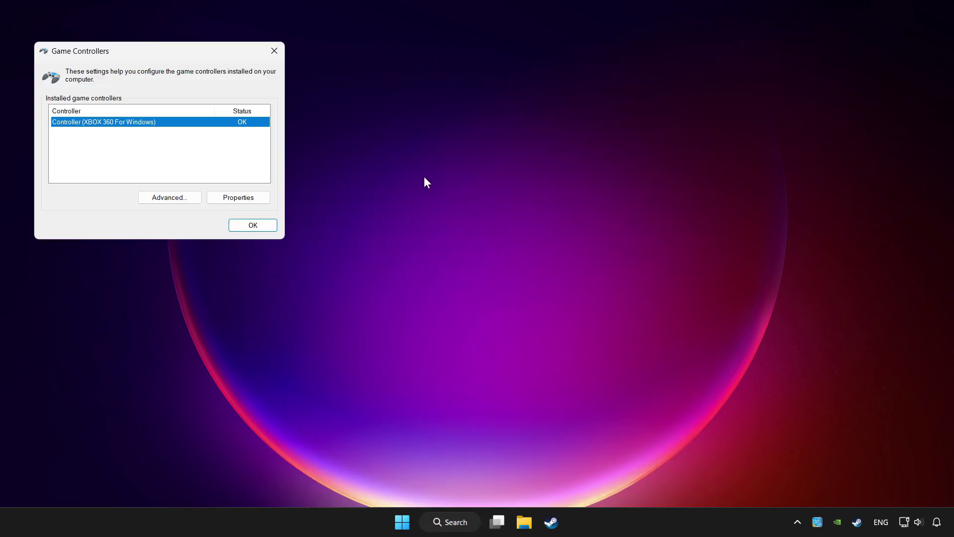
left_click_drag(167, 48, 487, 168)
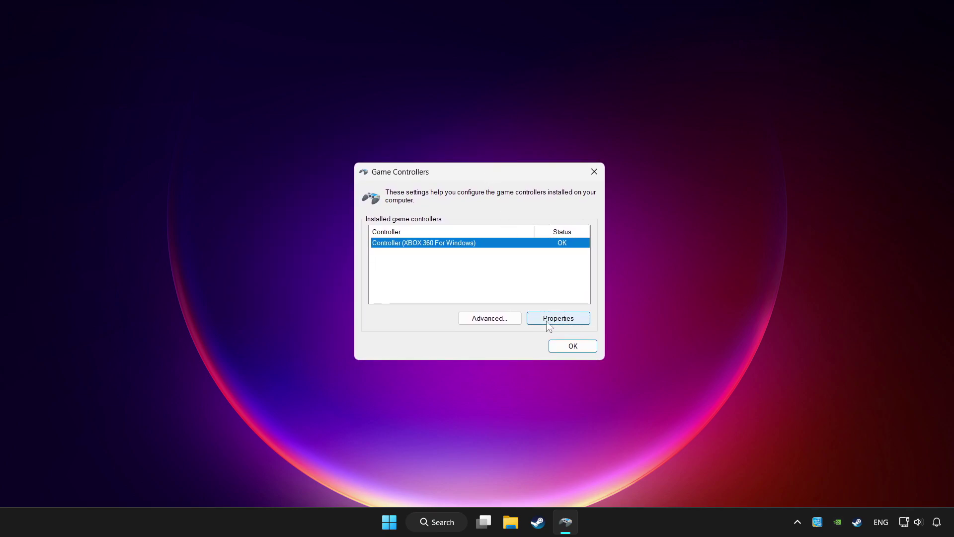
left_click(575, 320)
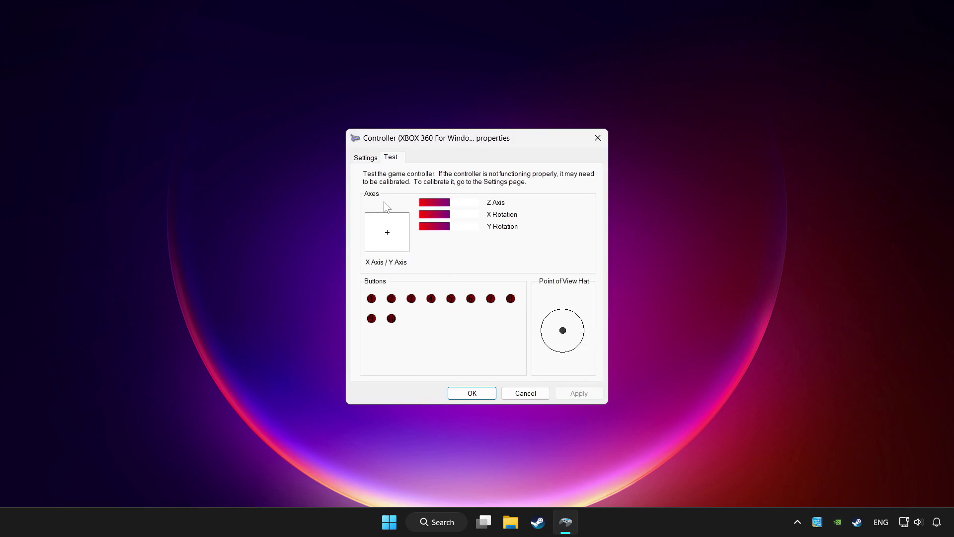
left_click(367, 160)
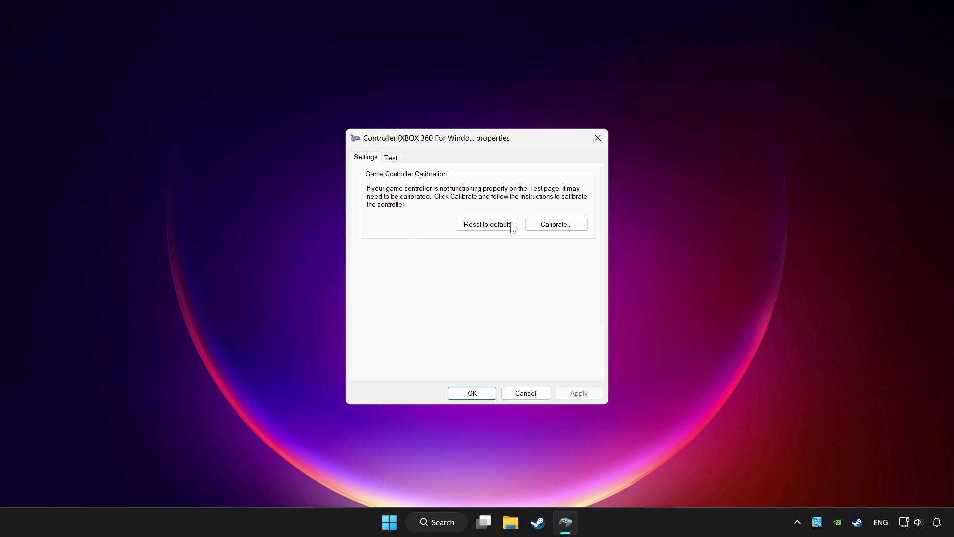
left_click(486, 231)
Run the Calibrate wizard through every axis step to Finish.
left_click(562, 228)
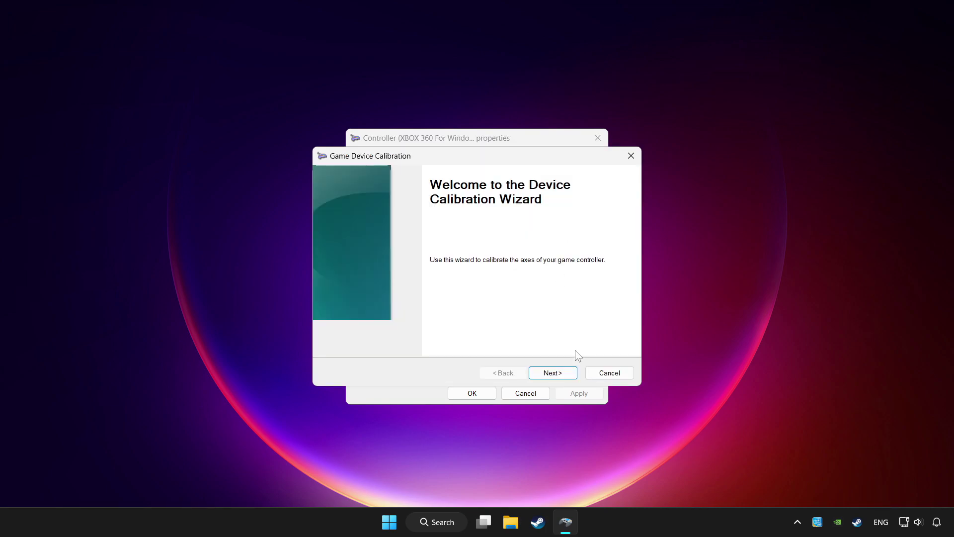
left_click(552, 374)
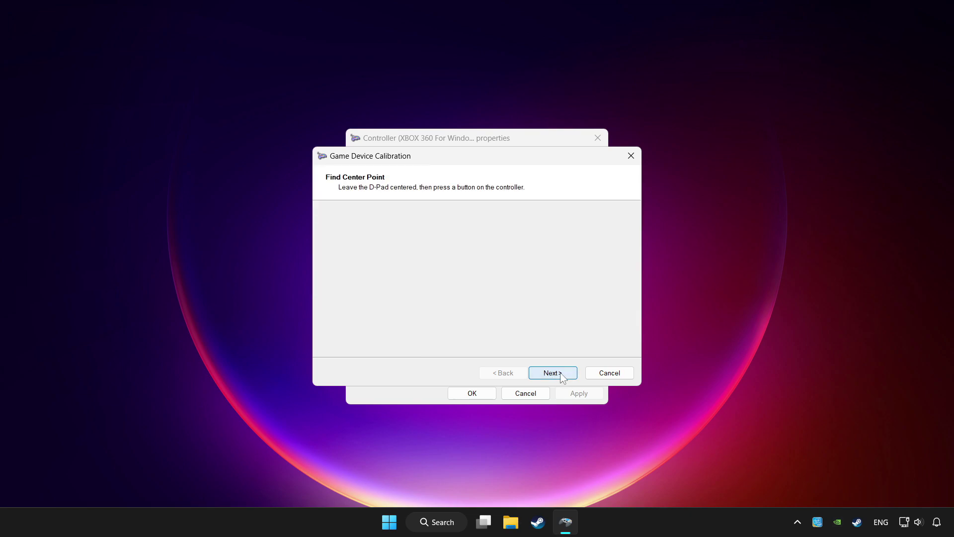
left_click(552, 373)
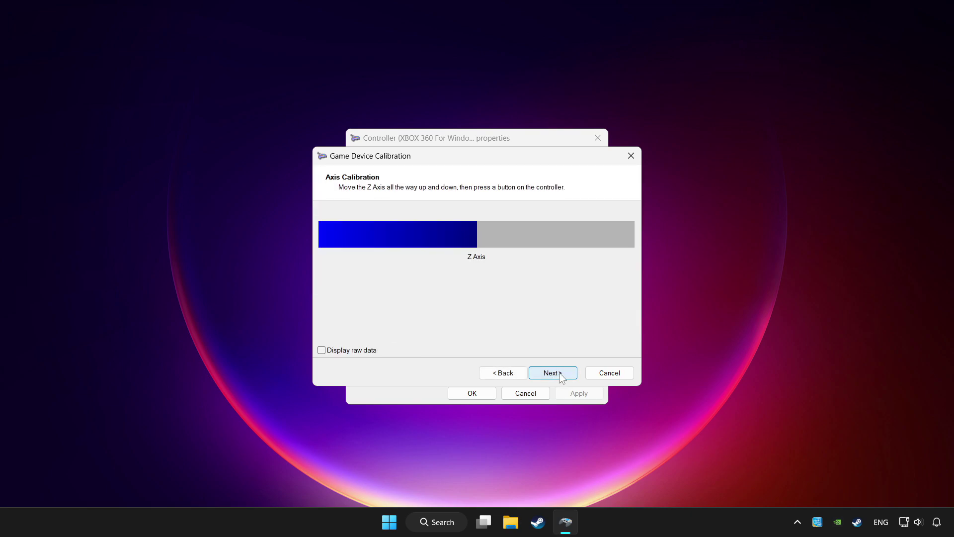
left_click(560, 375)
left_click(560, 375)
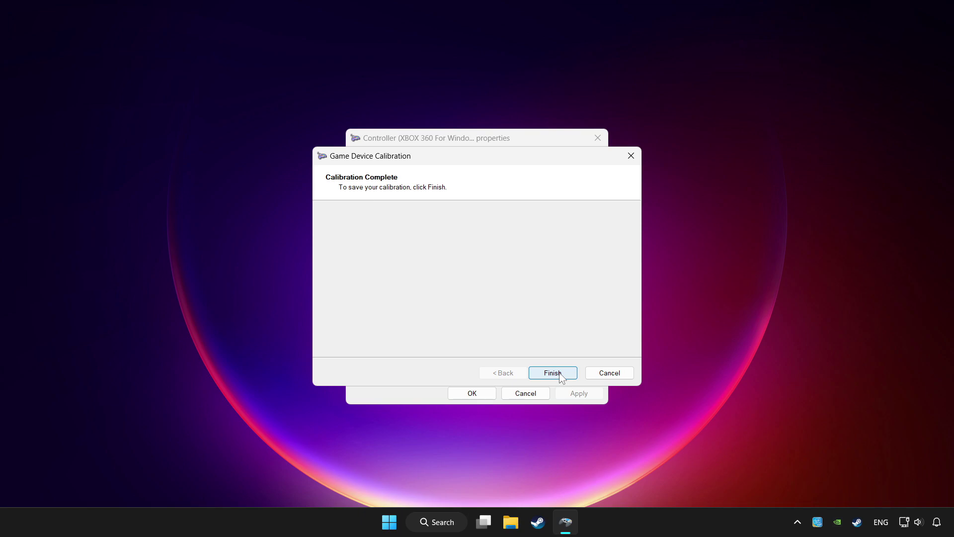
left_click(553, 373)
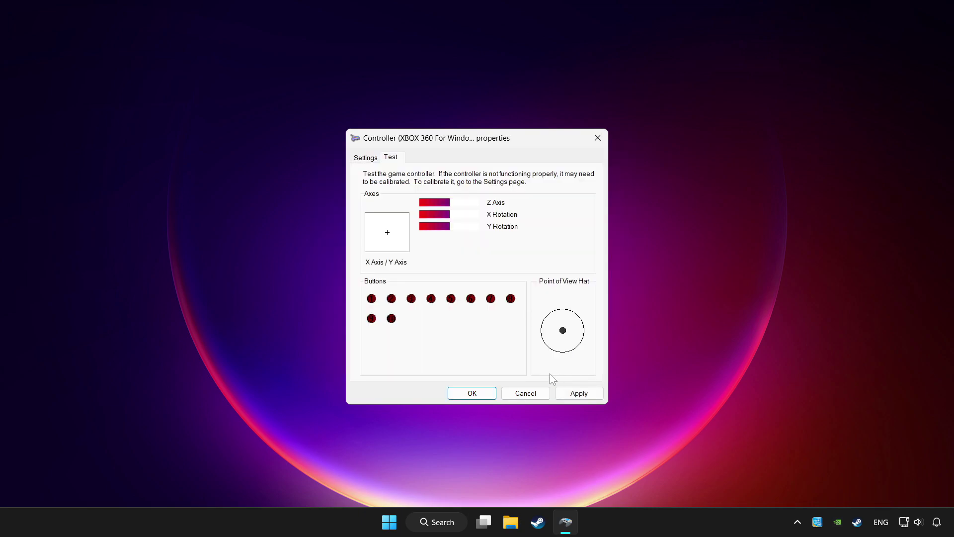
Apply the calibration and close the controller properties and Game Controllers with OK.
left_click(579, 393)
left_click(472, 394)
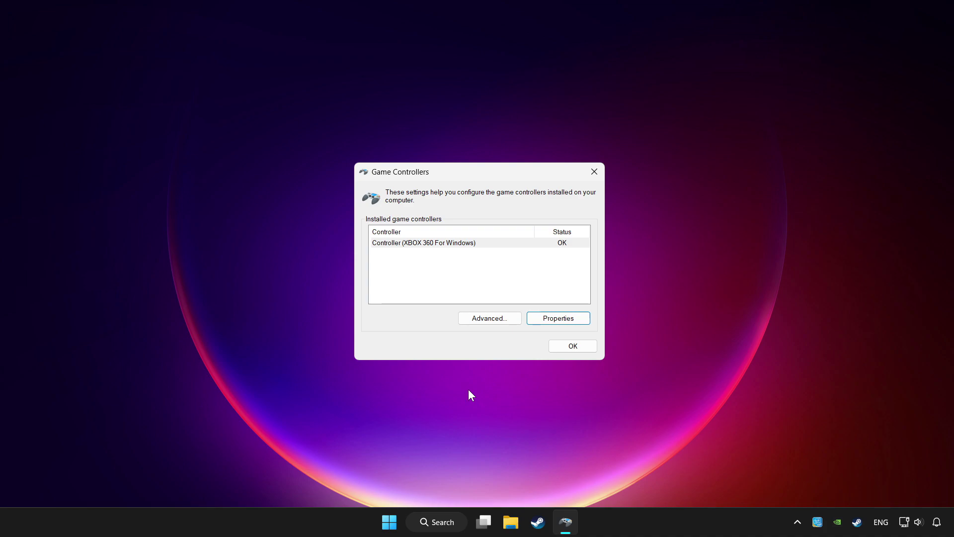
left_click(566, 346)
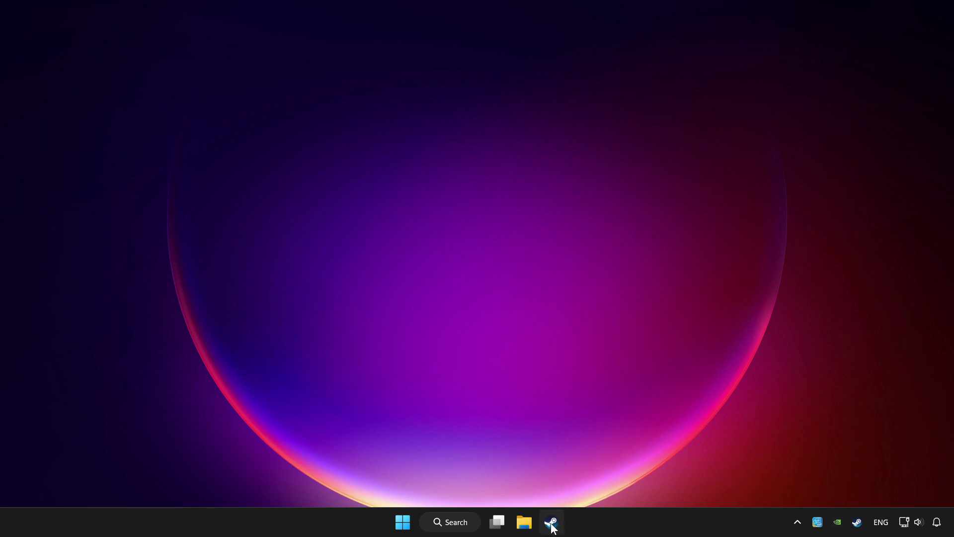
Bring up Steam, dismiss the Add a Game options, and switch to the Library.
left_click(551, 521)
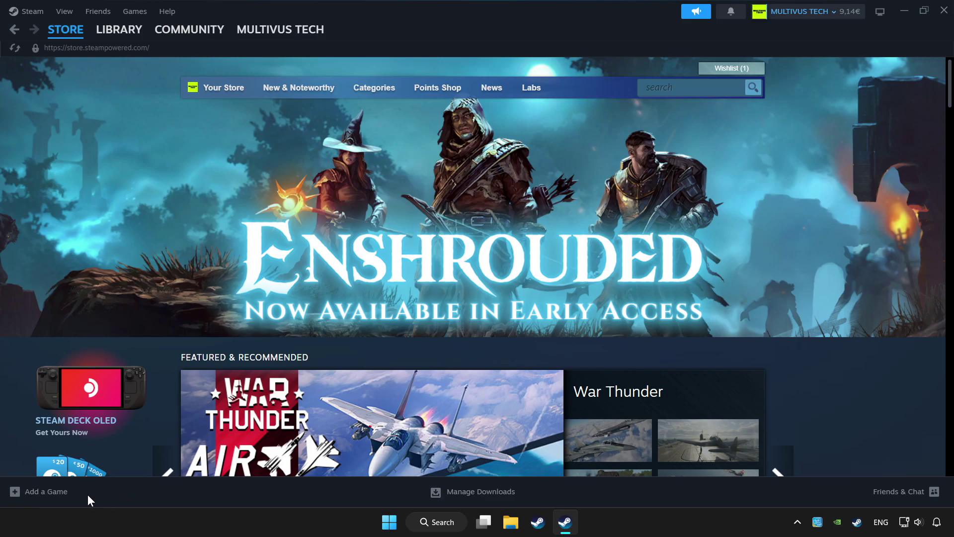
left_click(45, 492)
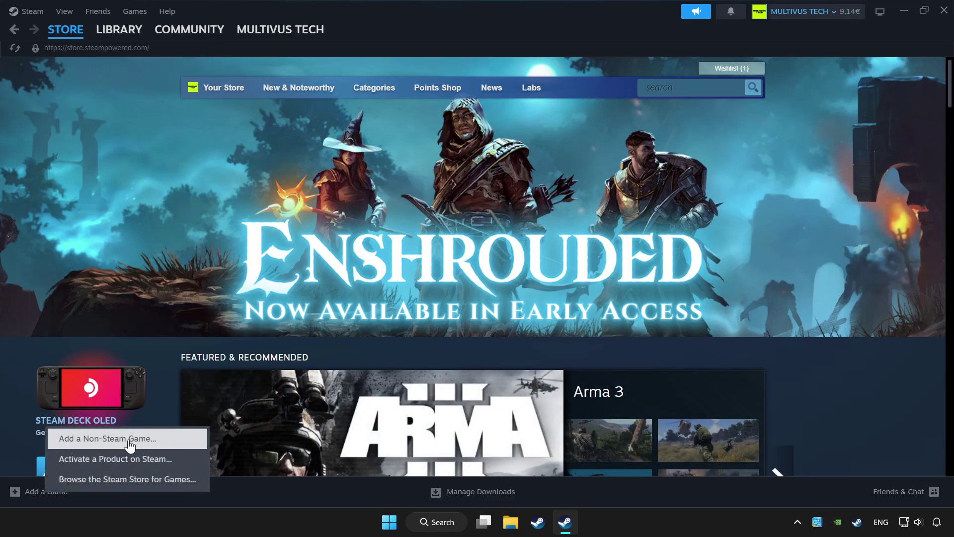
left_click(270, 502)
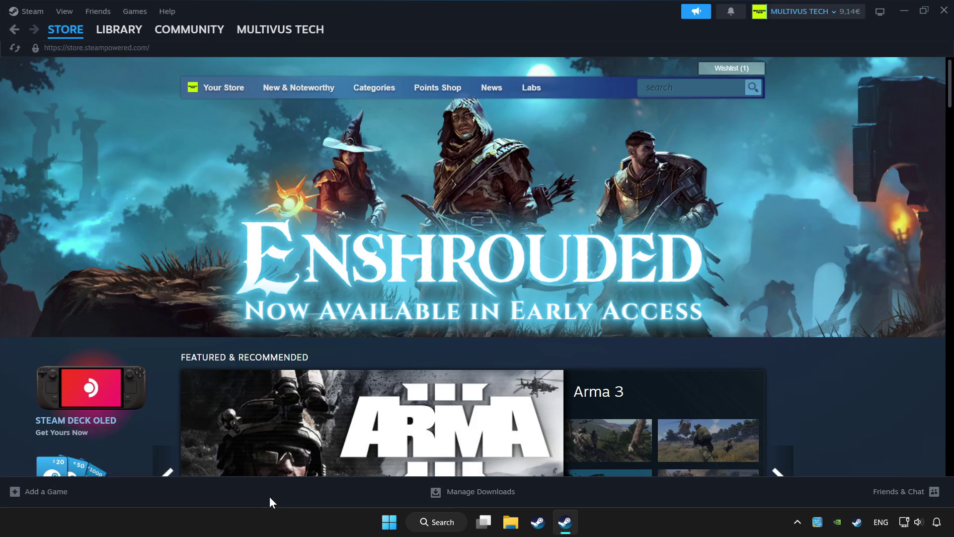
mouse_move(119, 30)
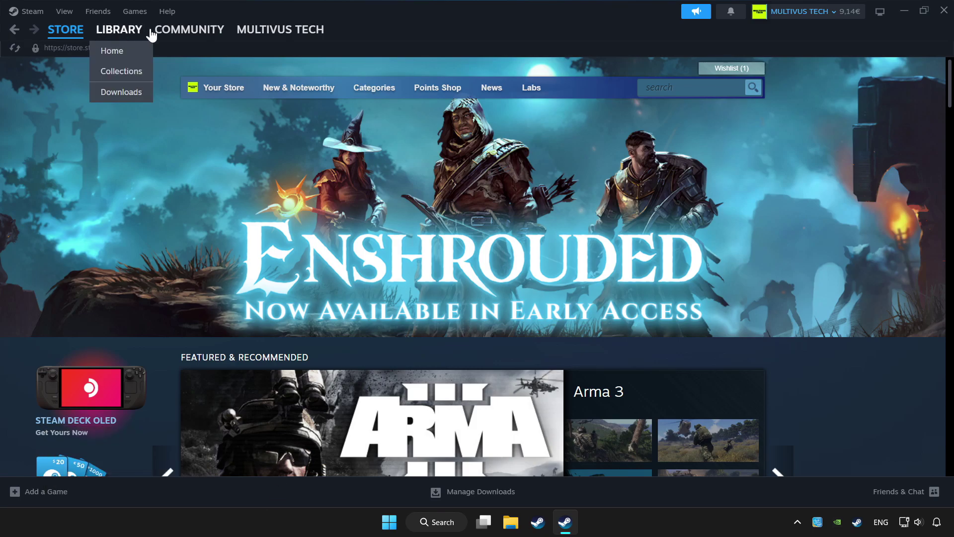
left_click(118, 39)
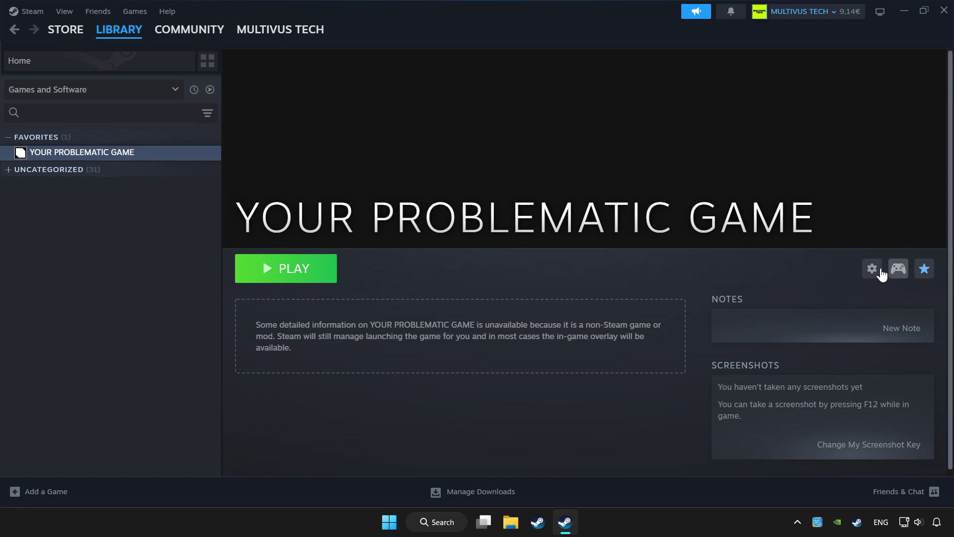
Enable Steam Input for the game and apply Valve's Gamepad template, then close the controller settings.
left_click(899, 276)
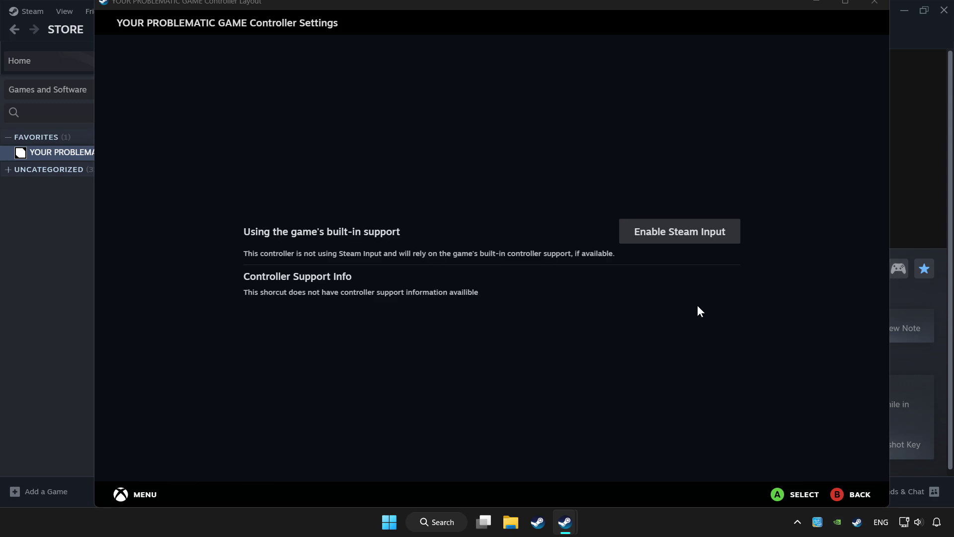
left_click(684, 236)
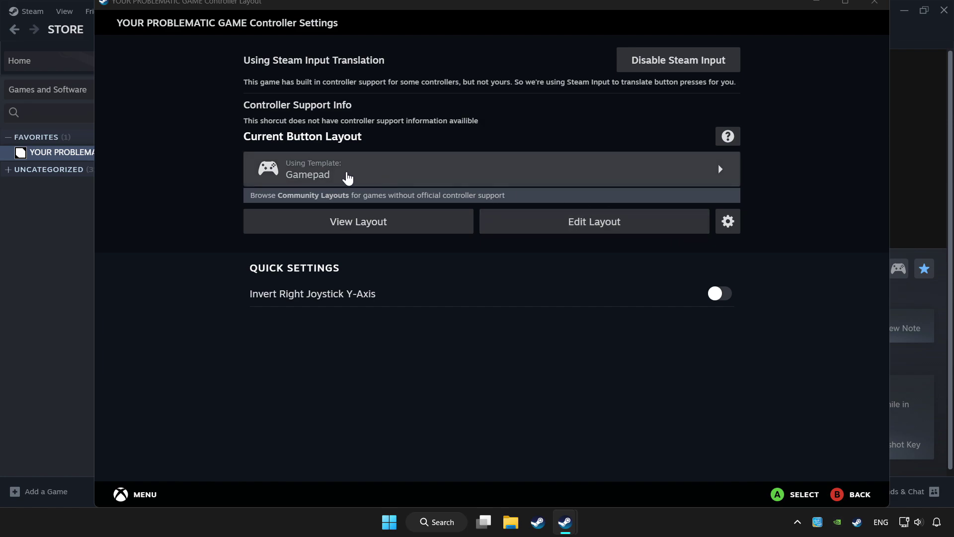
left_click(385, 171)
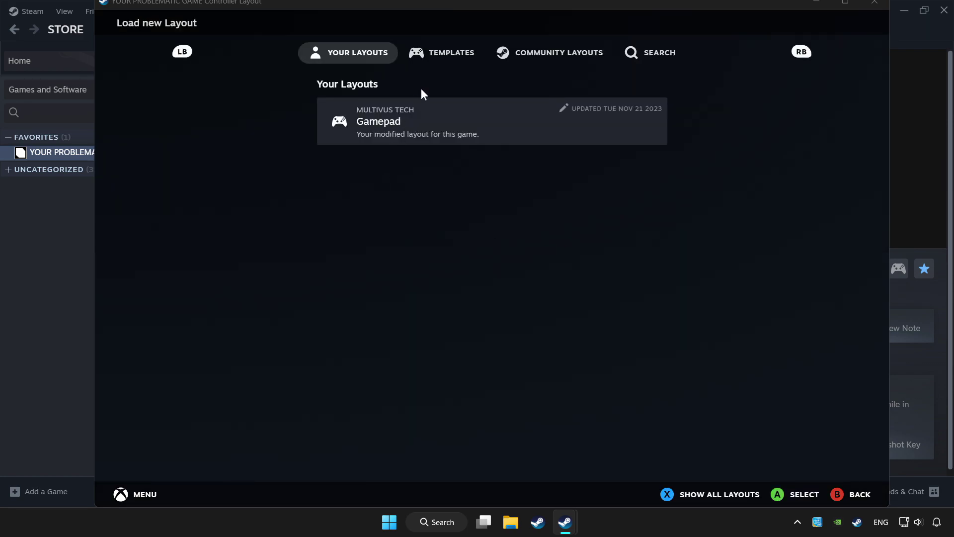
left_click(441, 53)
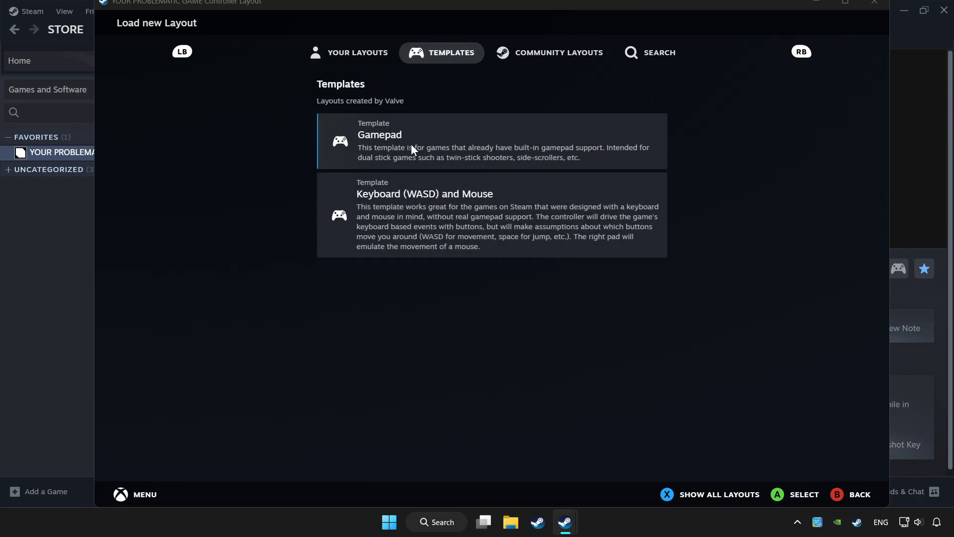
left_click(412, 149)
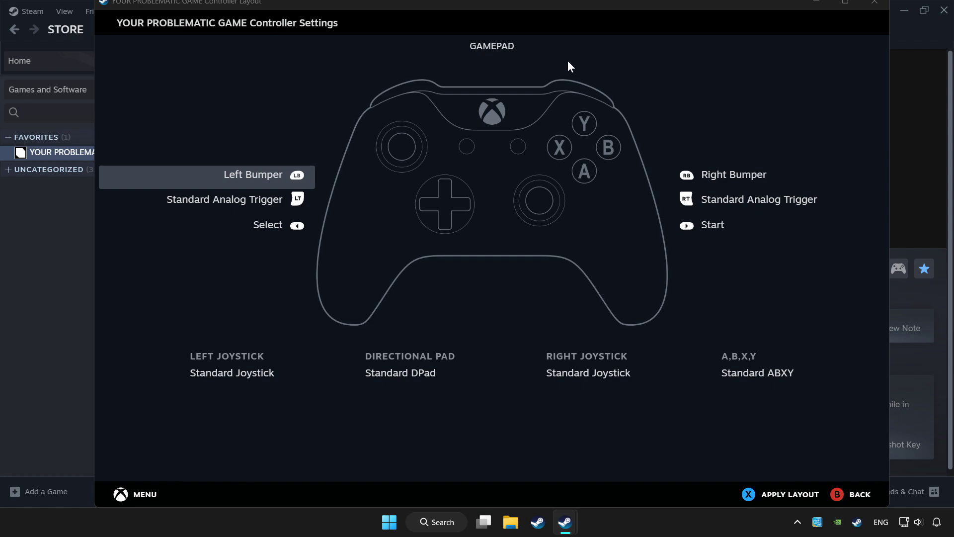
left_click(785, 495)
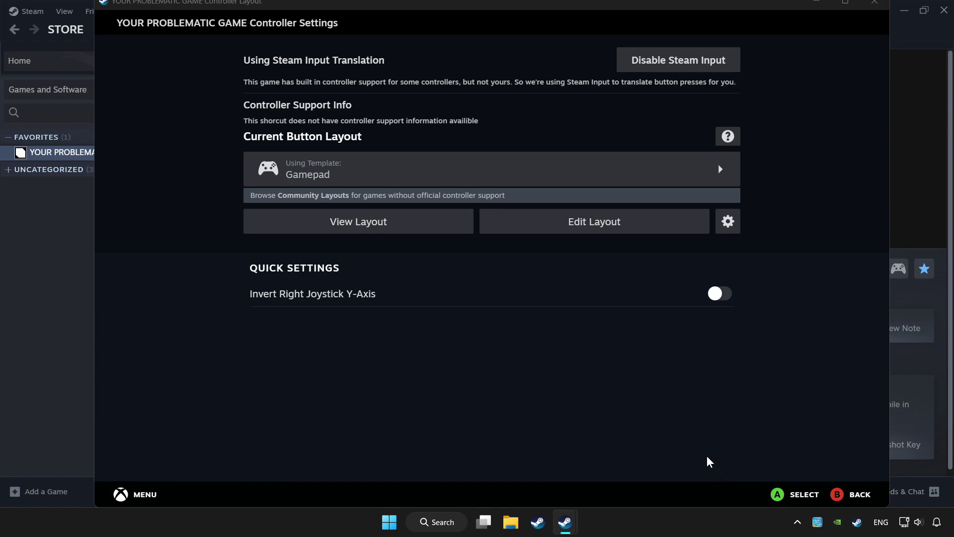
left_click(874, 5)
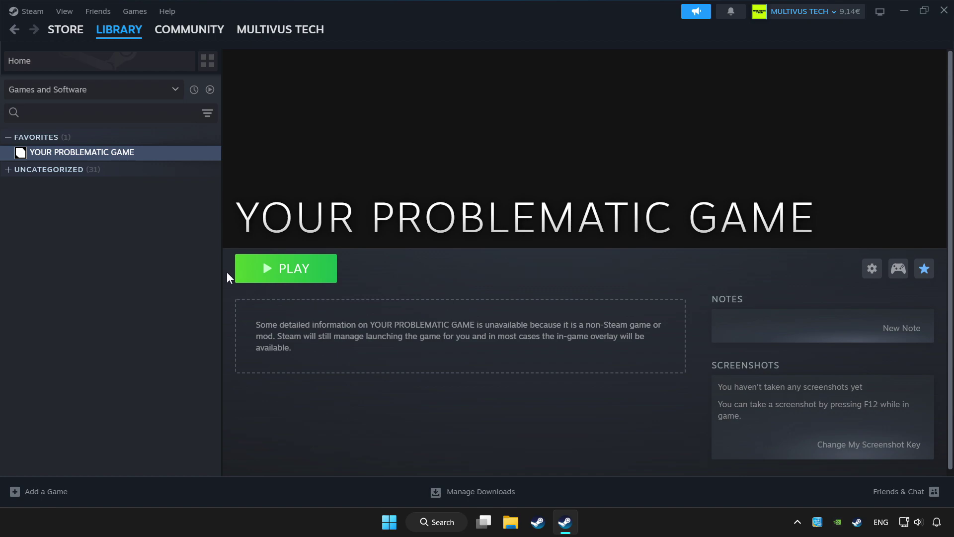